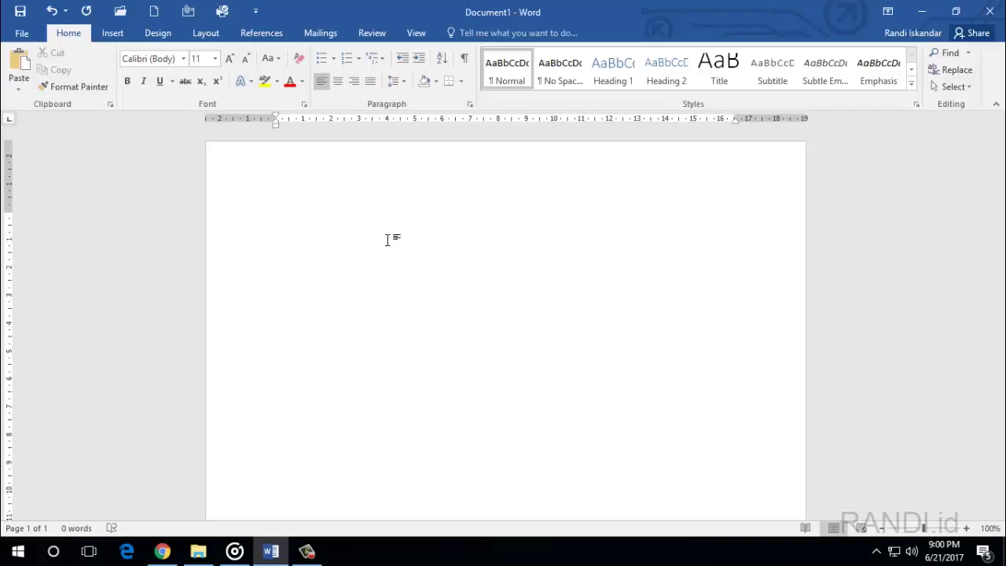
# Step: Type a centred 'DAFTAR ISI' heading, then 'KATA PENGANTAR' left-aligned on the next line
pyautogui.click(337, 82)
pyautogui.write('DAFTAR')
pyautogui.write(' ISI')
pyautogui.press('Return')
pyautogui.click(318, 79)
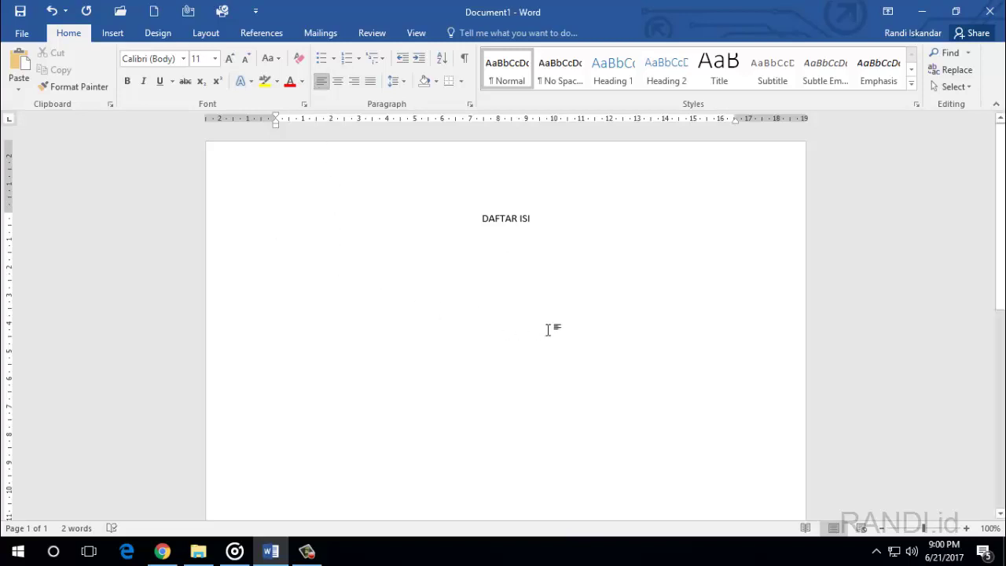
pyautogui.write('KATA PENGANT')
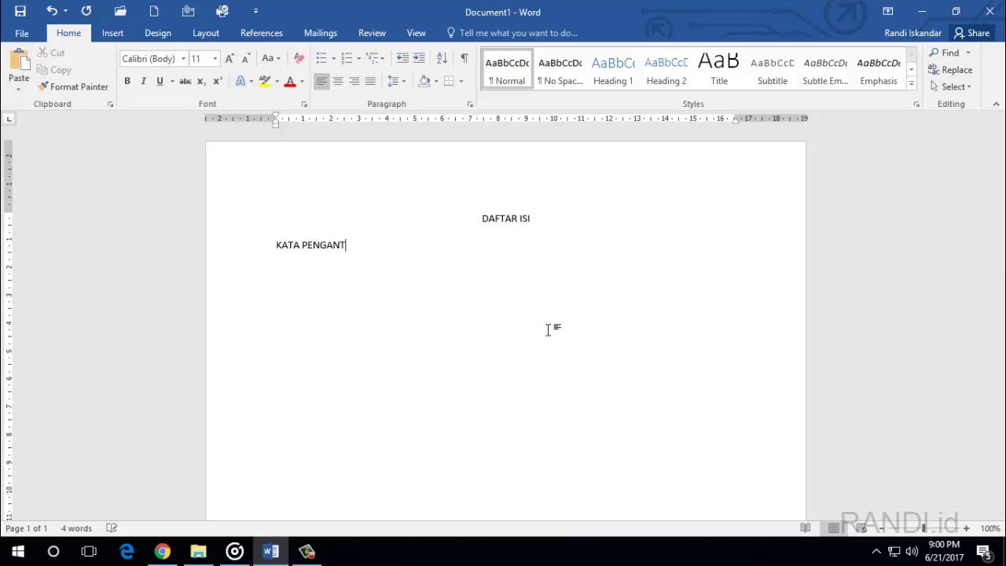
pyautogui.write('AR')
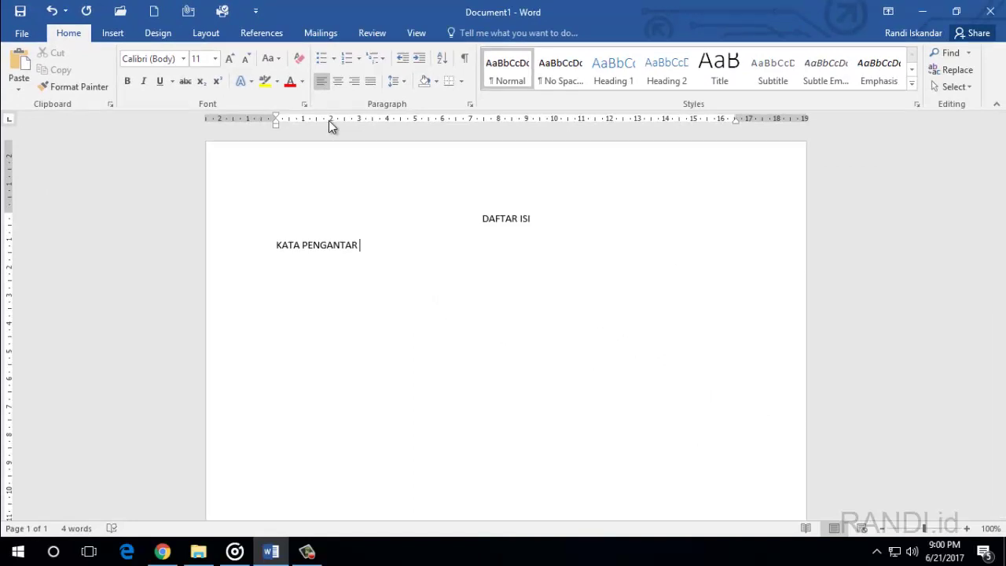
# Step: Place a left tab stop at 2 cm and a right tab stop near 15–16.5 cm on the ruler
pyautogui.click(330, 121)
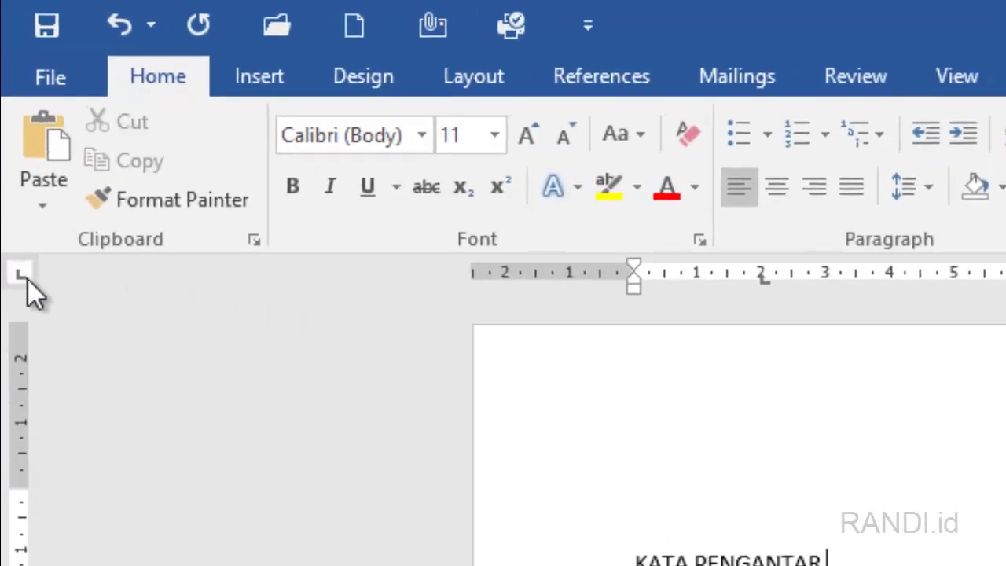
pyautogui.click(27, 281)
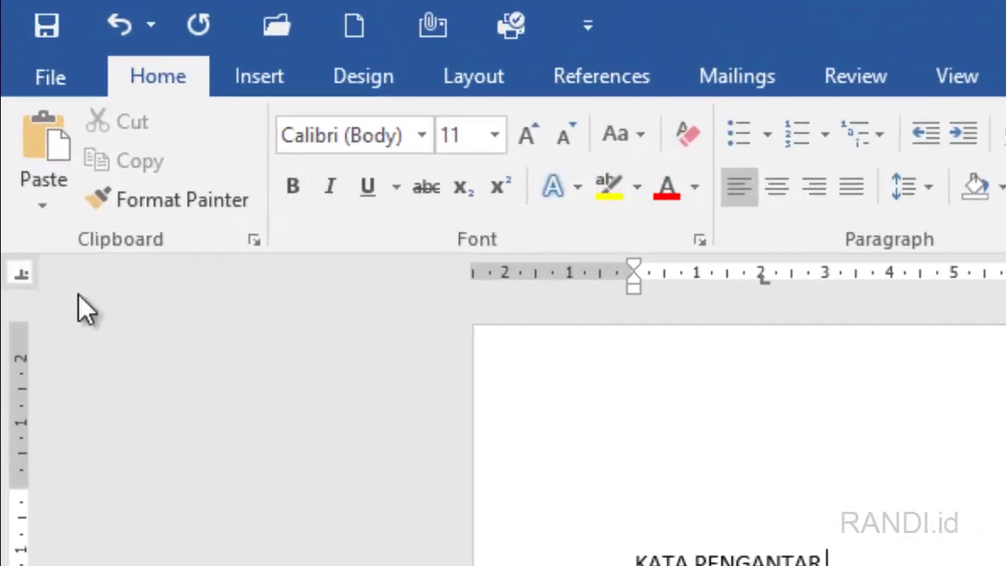
pyautogui.click(21, 273)
pyautogui.click(21, 273)
pyautogui.click(22, 274)
pyautogui.click(22, 273)
pyautogui.click(24, 283)
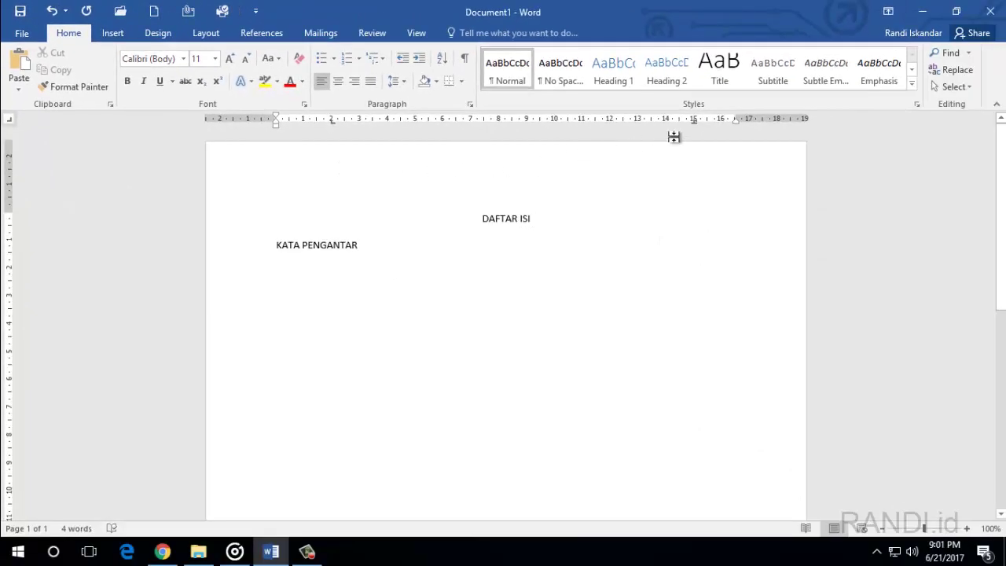
pyautogui.moveTo(721, 122); pyautogui.dragTo(736, 123)
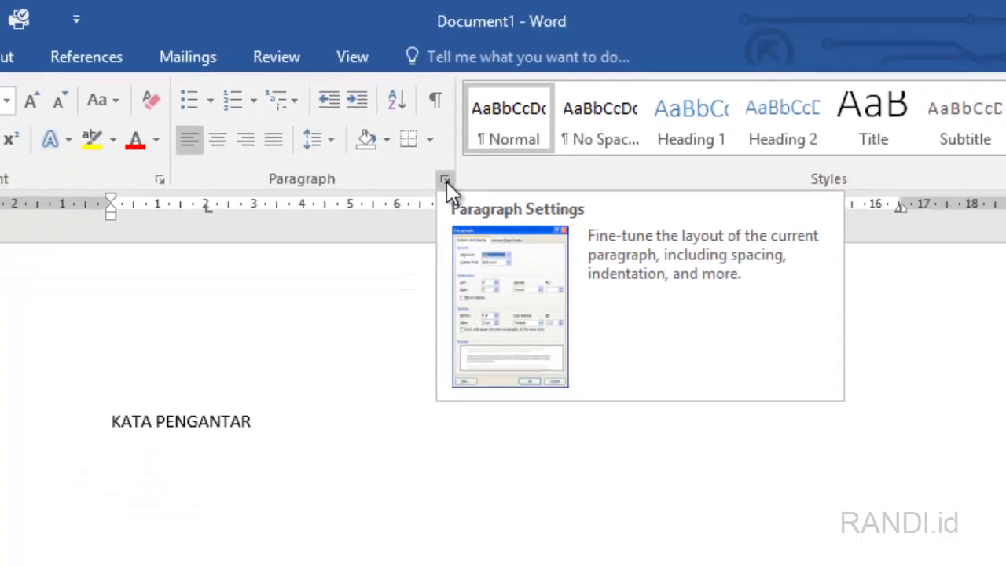
# Step: In the Tabs dialog, set leader style 2 (dots) on the 15 cm tab stop
pyautogui.click(432, 218)
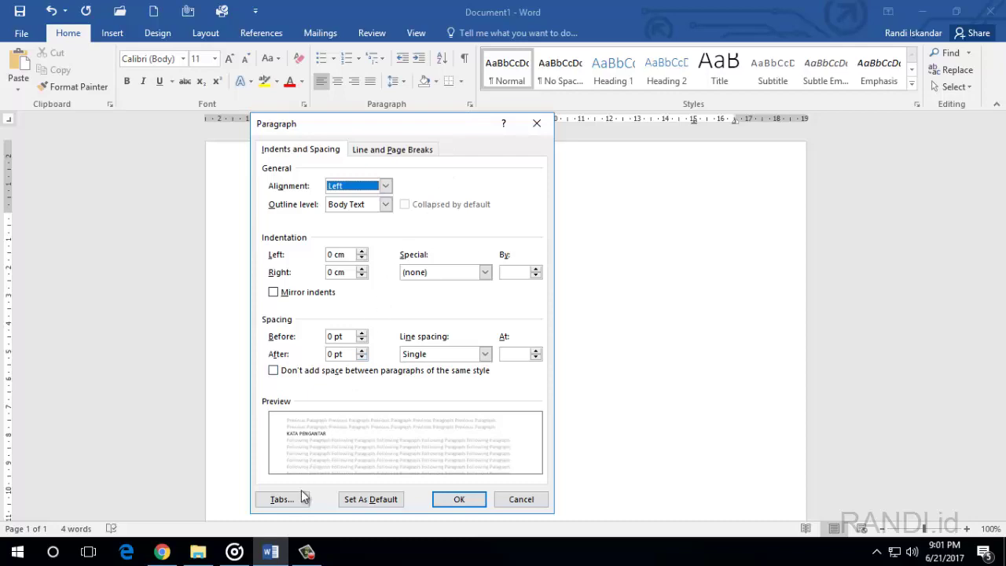
pyautogui.click(298, 500)
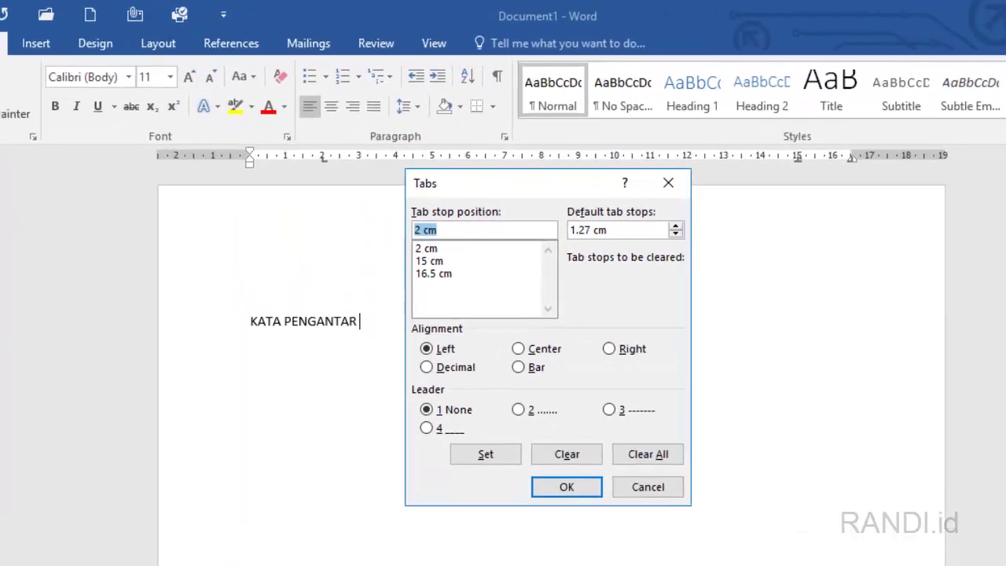
pyautogui.click(433, 284)
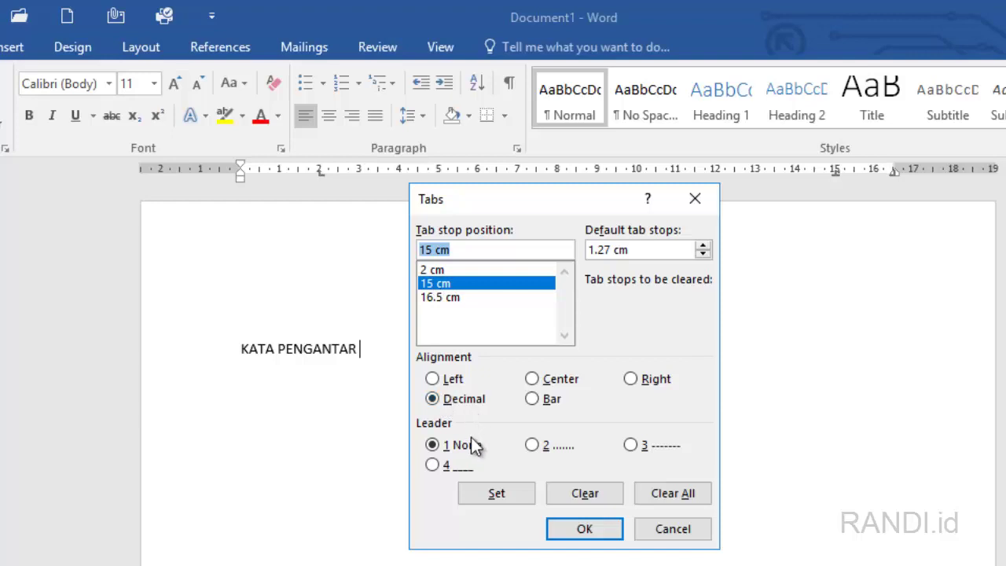
pyautogui.click(542, 449)
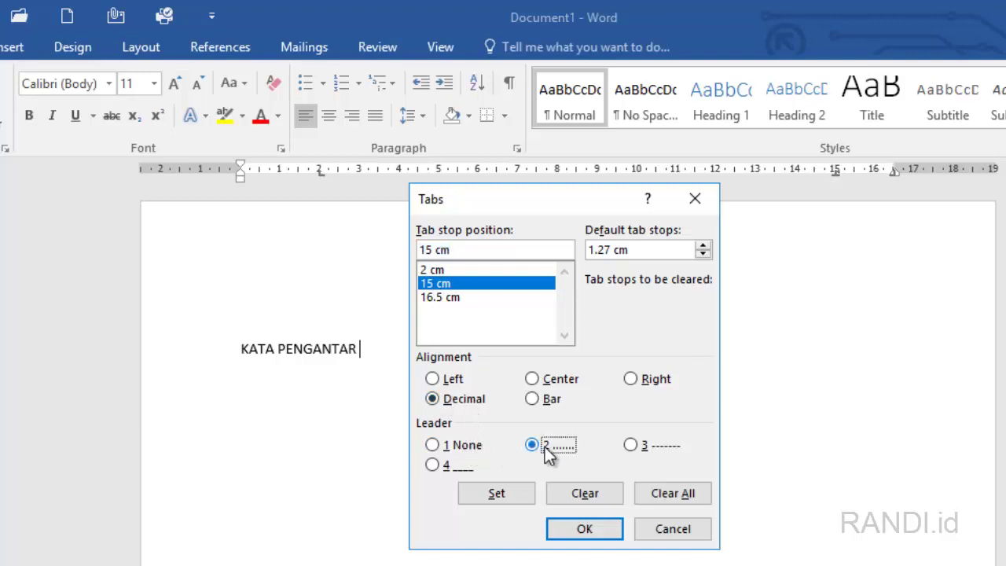
pyautogui.click(649, 449)
pyautogui.click(451, 466)
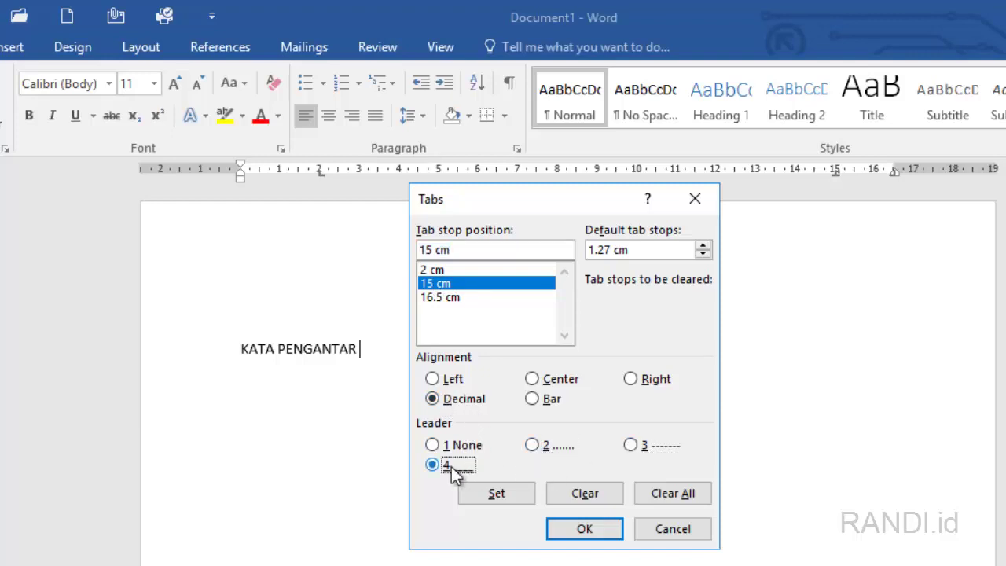
pyautogui.click(534, 447)
pyautogui.click(610, 530)
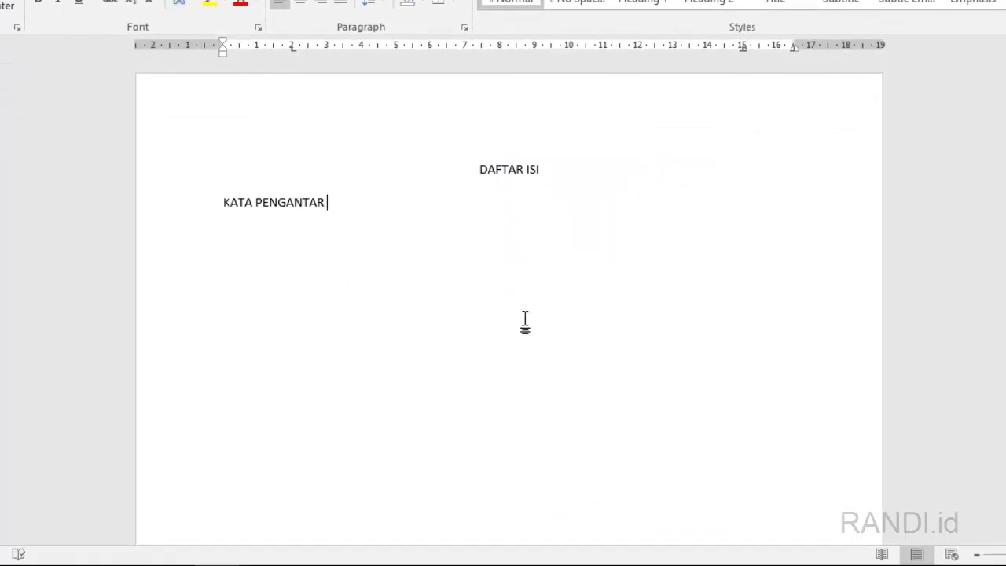
# Step: Run dotted leaders after KATA PENGANTAR (page i) and a new DAFTAR ISI entry, keeping the first tab at 2 cm
pyautogui.press('Tab')
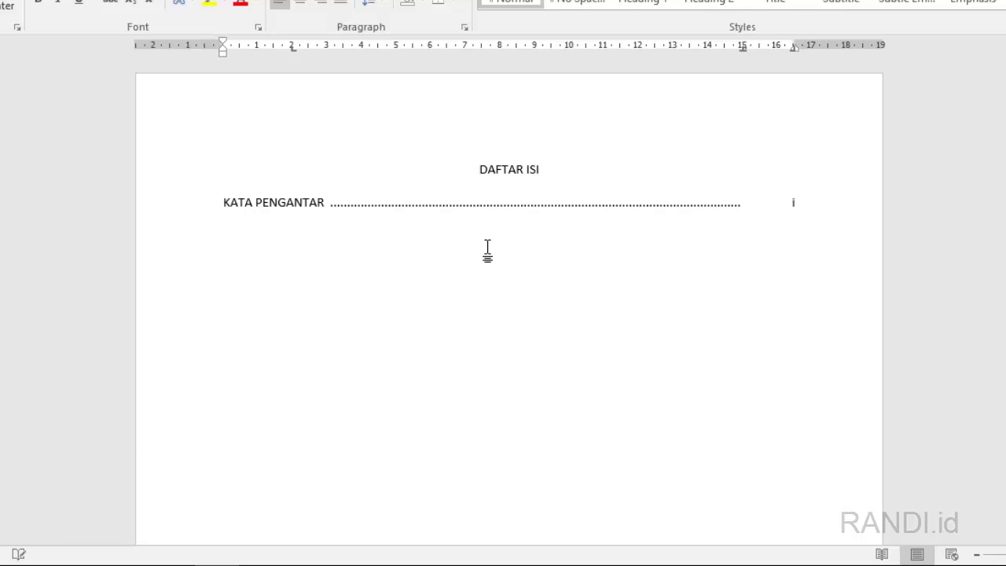
pyautogui.write('DA')
pyautogui.write('FTAR ISI')
pyautogui.press('Tab')
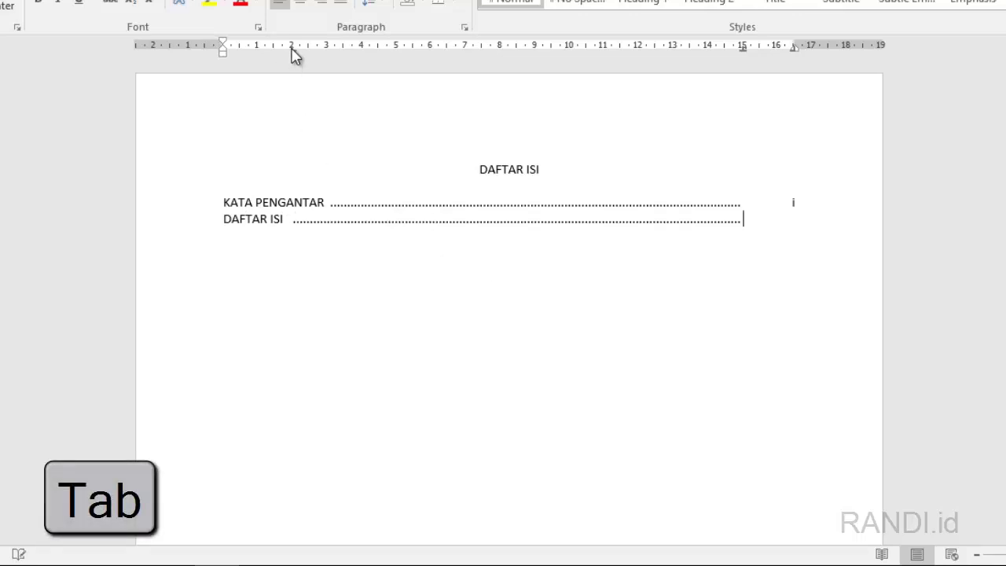
pyautogui.moveTo(291, 49); pyautogui.dragTo(292, 48)
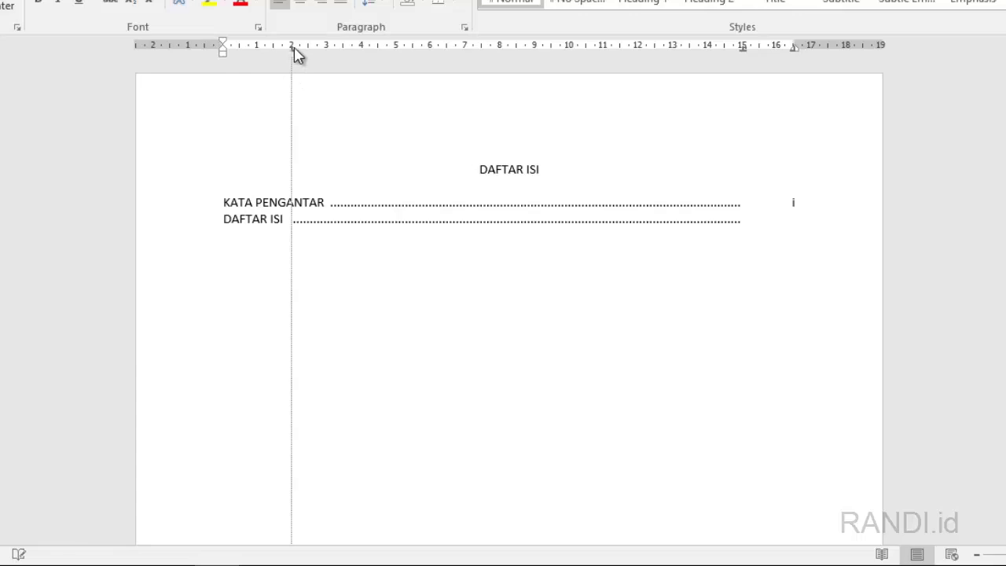
pyautogui.moveTo(291, 49)
pyautogui.mouseDown()
pyautogui.moveTo(389, 61)
pyautogui.moveTo(299, 61)
pyautogui.mouseUp()
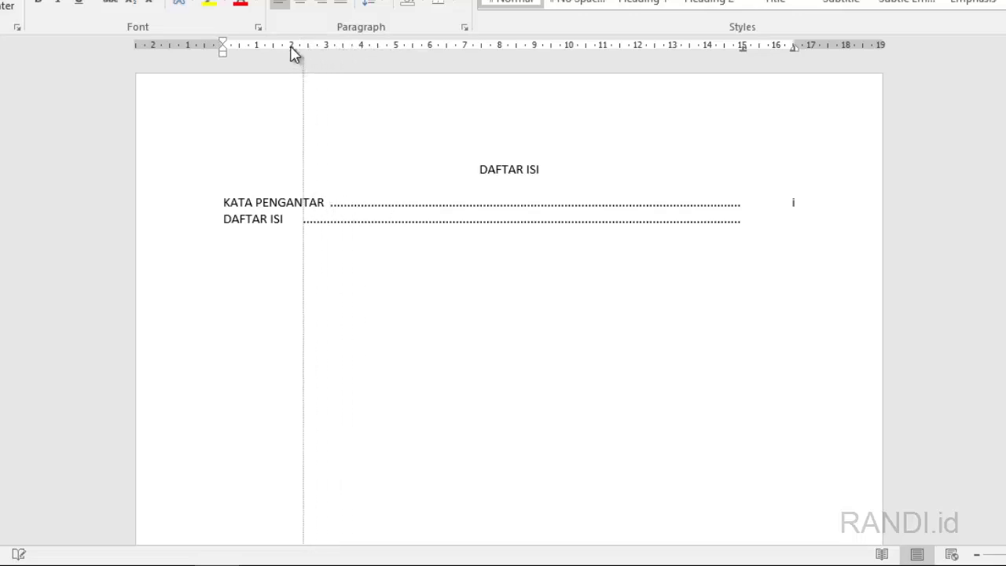
pyautogui.moveTo(295, 57); pyautogui.dragTo(292, 48)
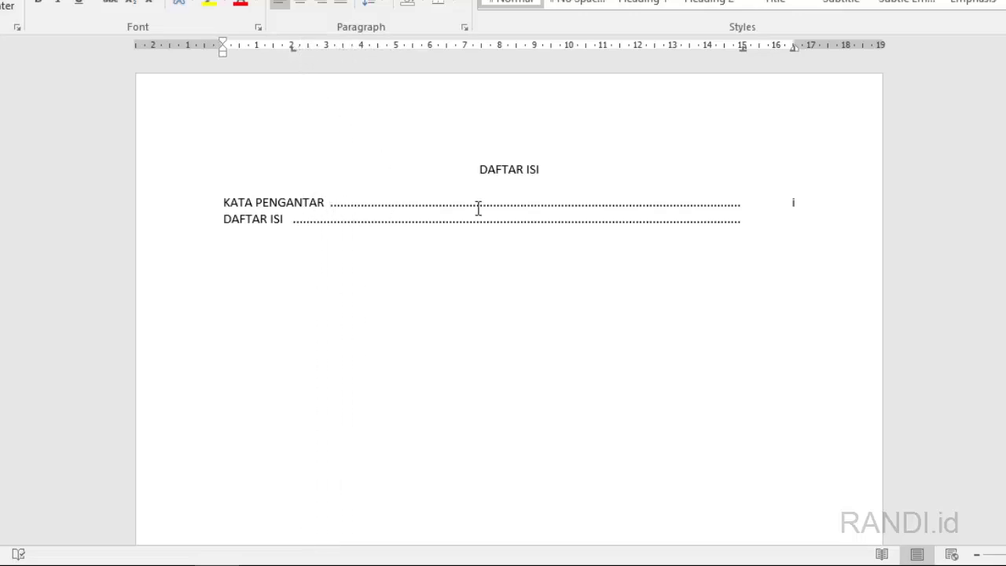
# Step: Give DAFTAR ISI page ii, type 'BAB I PENDAHULUAN', and move its title tab stop to 1 cm
pyautogui.press('Tab')
pyautogui.write('BAB')
pyautogui.write(' I')
pyautogui.press('Tab')
pyautogui.write('P')
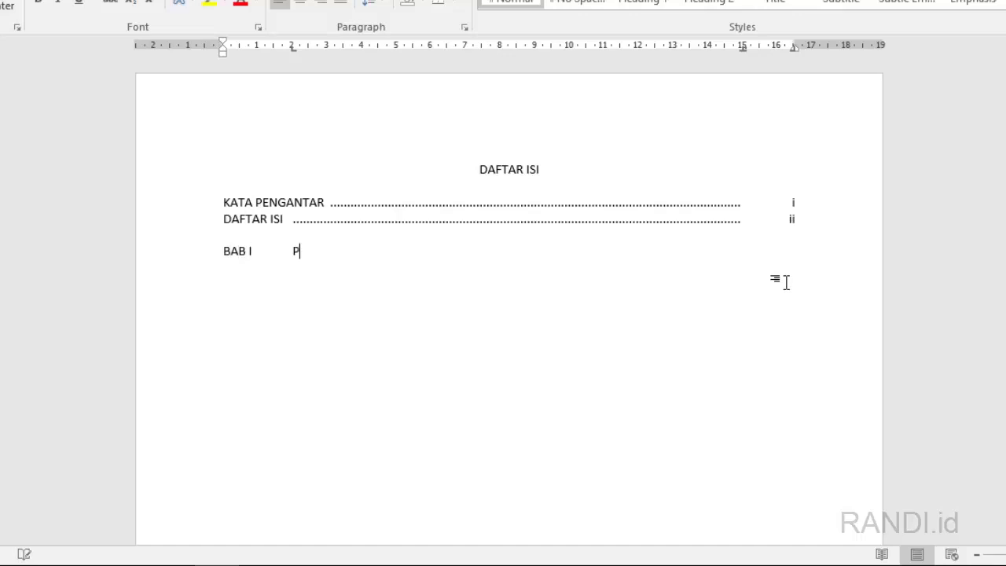
pyautogui.write('ENDAHULUAN')
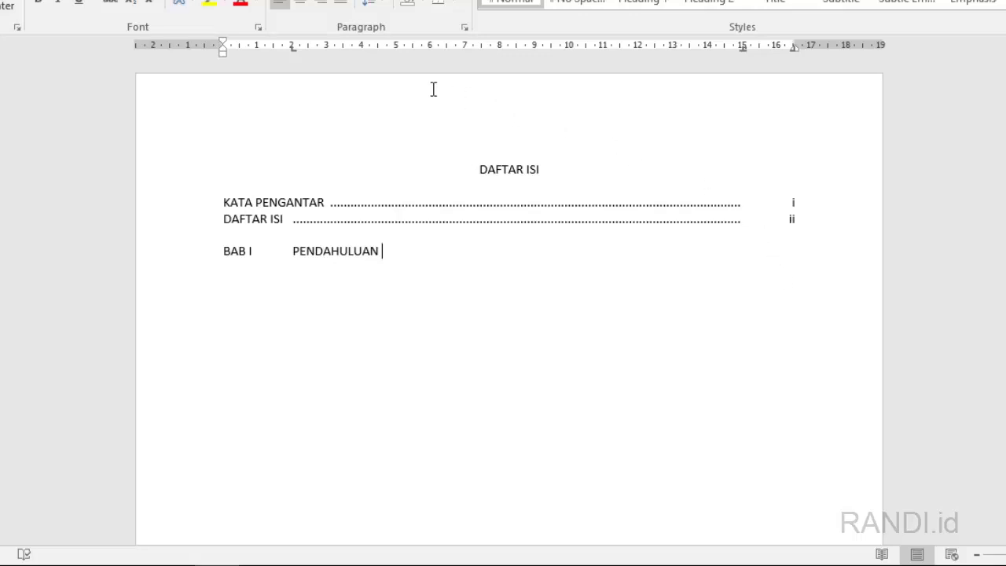
pyautogui.moveTo(291, 49)
pyautogui.mouseDown()
pyautogui.moveTo(269, 55)
pyautogui.moveTo(285, 56)
pyautogui.moveTo(277, 49)
pyautogui.mouseUp()
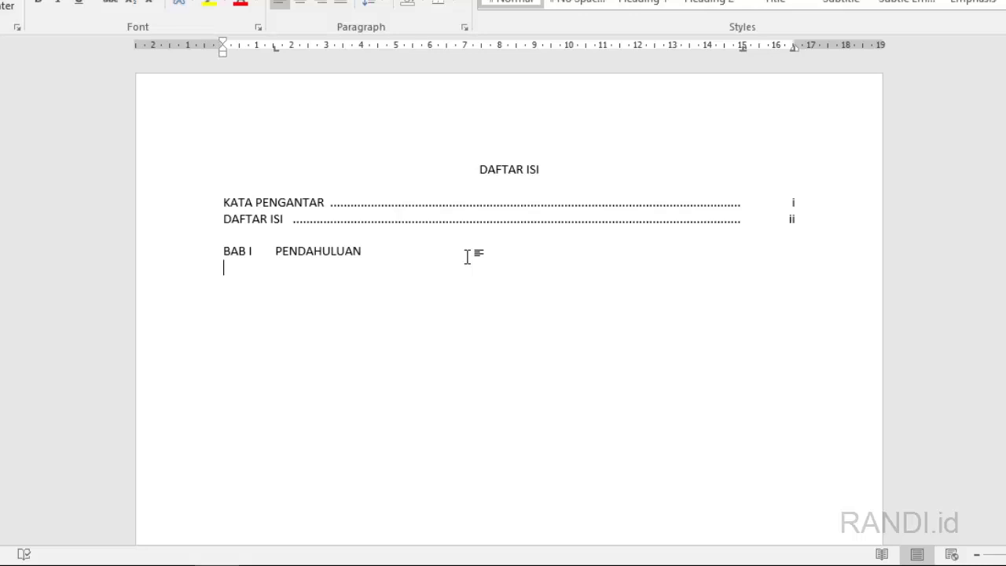
# Step: Add 'A. Latar Belakang' with a dotted leader to page 1
pyautogui.write('A')
pyautogui.write('.')
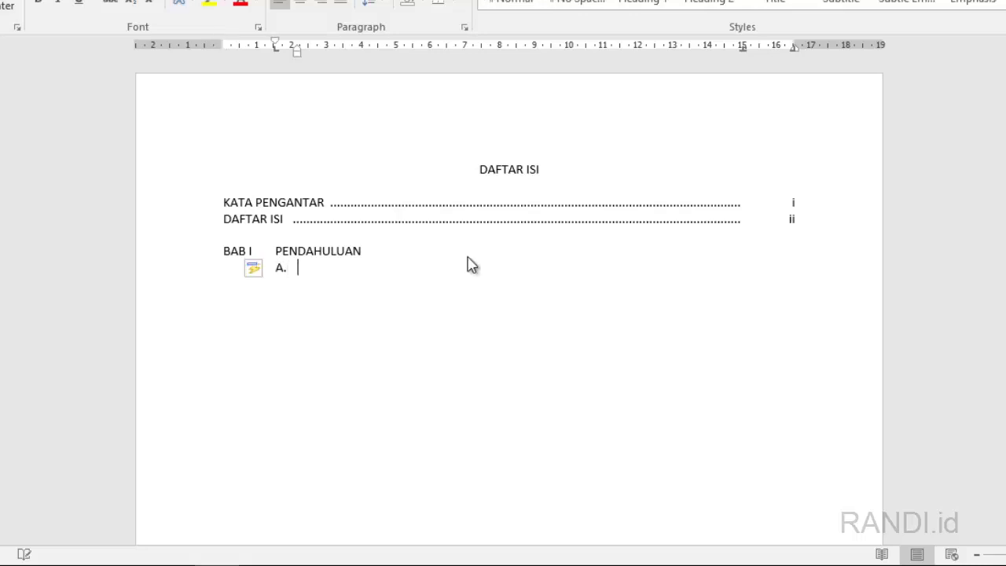
pyautogui.write(' Latar ')
pyautogui.write('Belakang')
pyautogui.press('Tab')
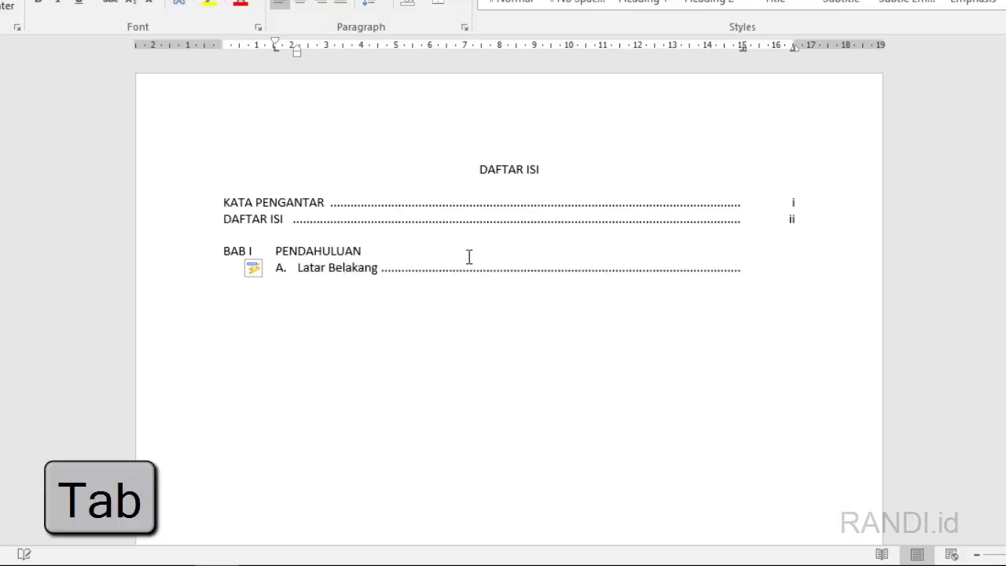
pyautogui.write(' 1')
pyautogui.press('Return')
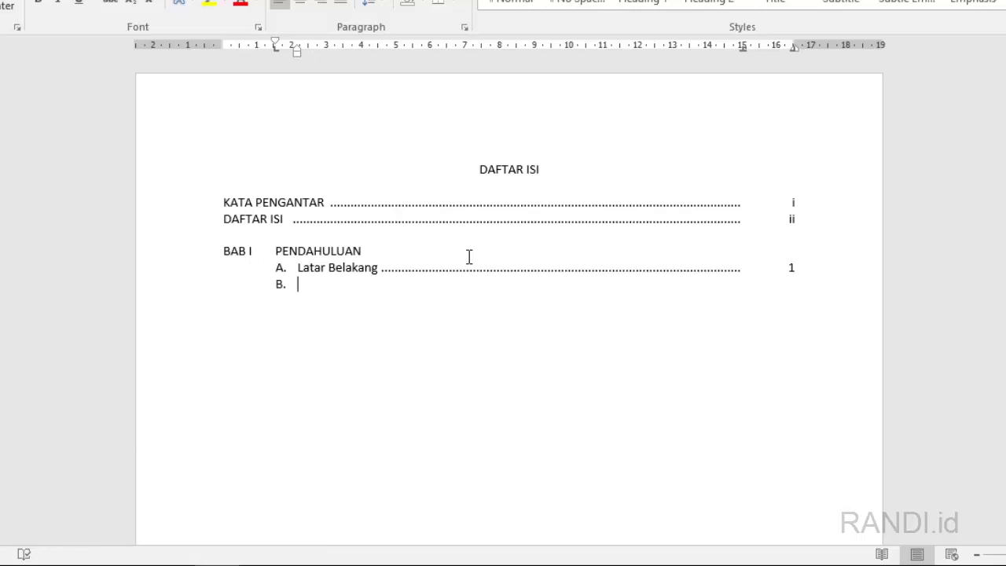
# Step: Add 'B. Rumusan' (page 2) and 'C. Tujuan' (page 3) with dotted leaders
pyautogui.write('rumus')
pyautogui.write('an')
pyautogui.press('Tab')
pyautogui.press('Tab')
pyautogui.write('2')
pyautogui.press('Return')
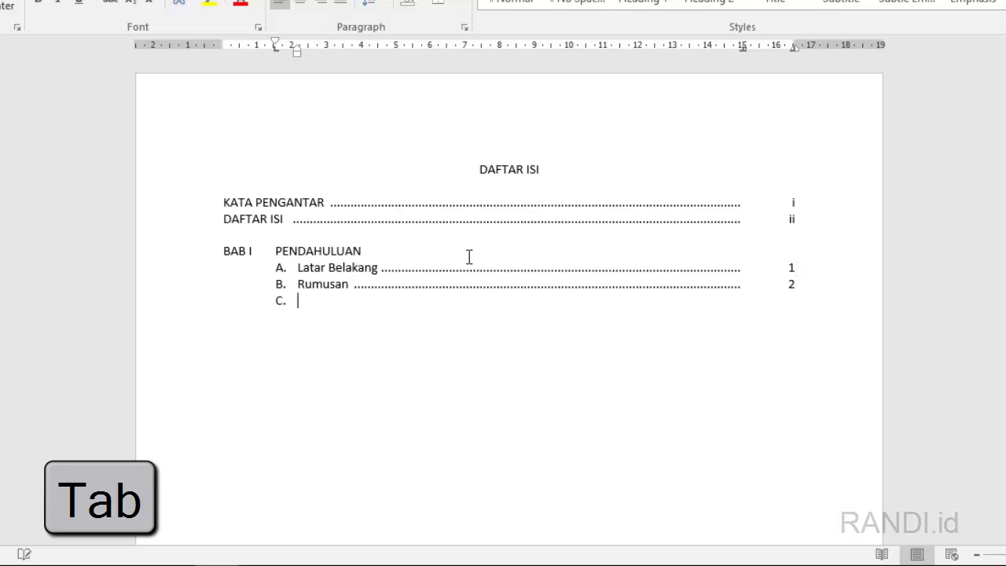
pyautogui.write('tujuan')
pyautogui.press('Tab')
pyautogui.press('Tab')
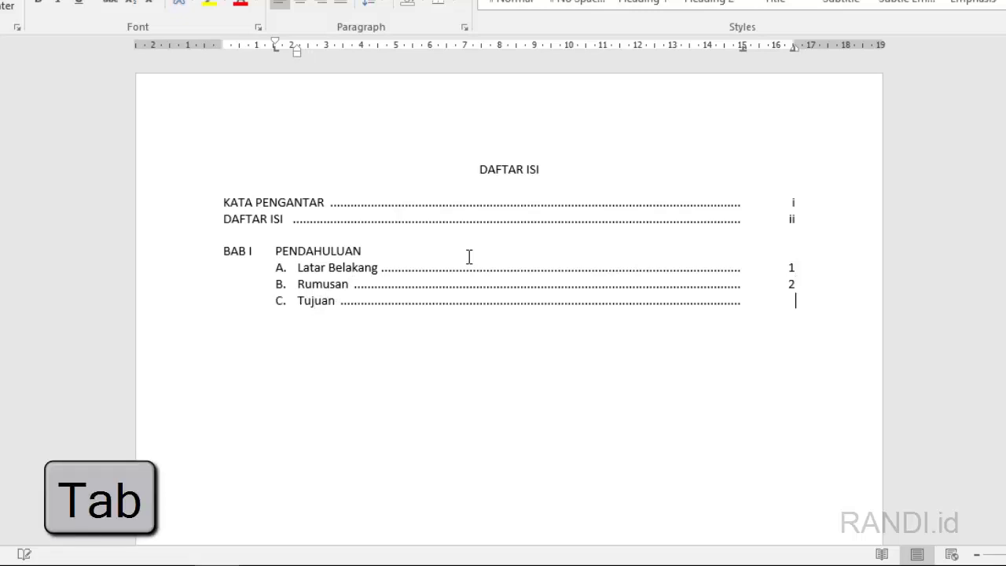
pyautogui.press('Return')
pyautogui.press('Return')
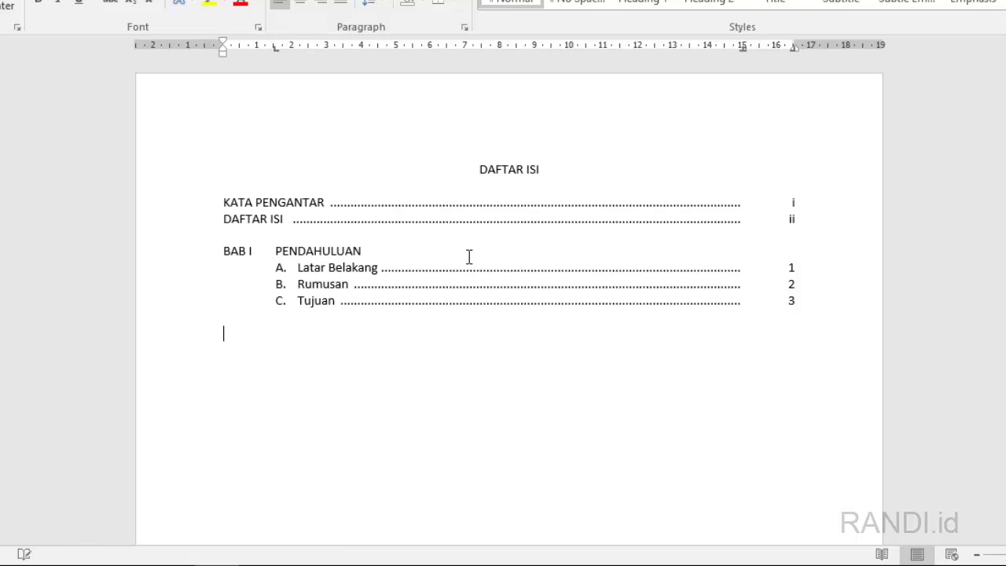
# Step: Type the 'BAB II' chapter line with the title 'PEMBAHASAN' tabbed after it
pyautogui.write('BAB II')
pyautogui.press('Tab')
pyautogui.write('PEMBAHASAN')
pyautogui.press('Return')
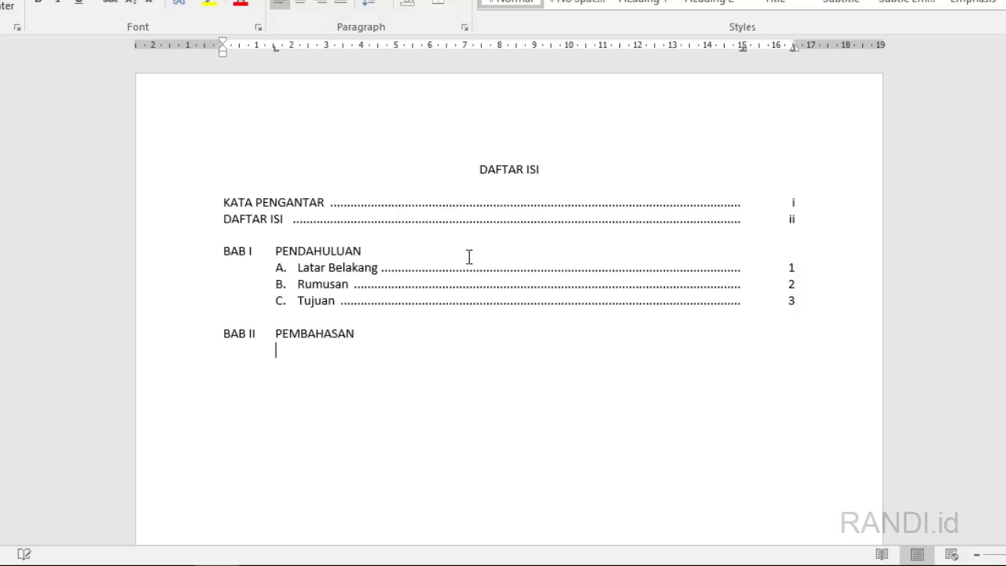
# Step: Add dotted-leader items 'A. Pengertian Komputer dan Sistem Operasi' (page 4) and 'B. Software dan Hardware' (page 5)
pyautogui.write('A. ')
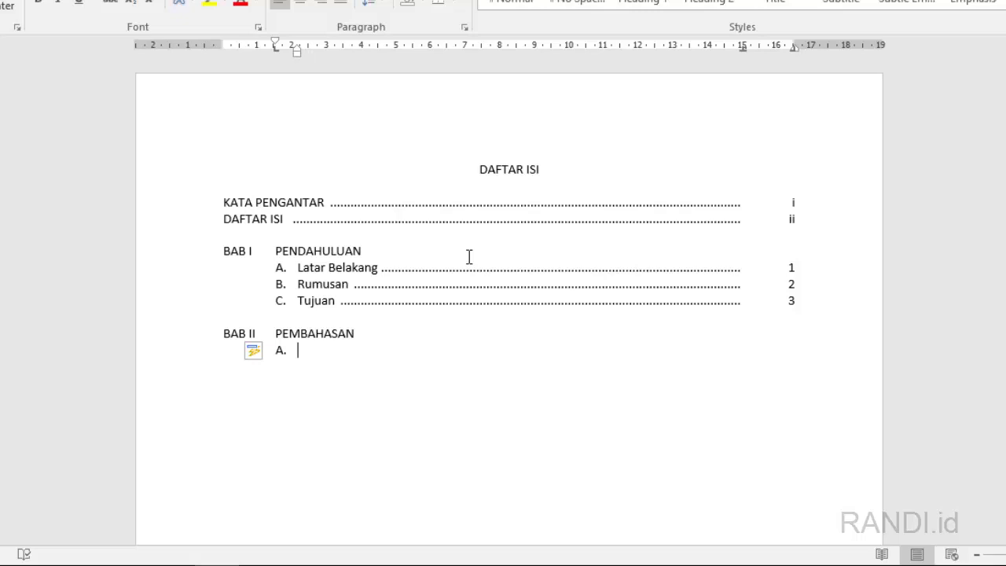
pyautogui.write('P')
pyautogui.write('engertian Komp')
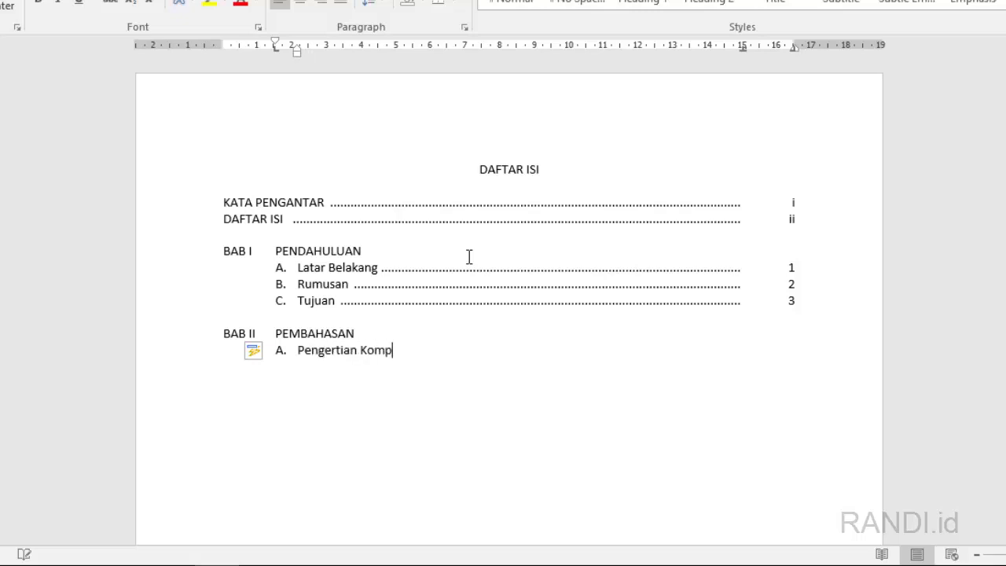
pyautogui.write('uter')
pyautogui.write(' dan Operas')
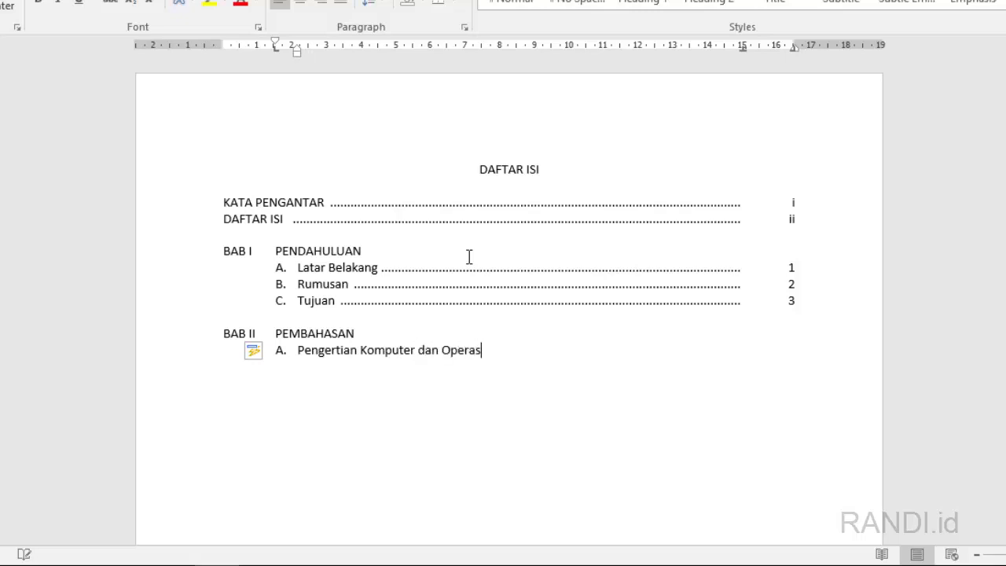
pyautogui.press('BackSpace')
pyautogui.press('BackSpace')
pyautogui.press('BackSpace')
pyautogui.write('Sistem O')
pyautogui.write('perasi')
pyautogui.press('Tab')
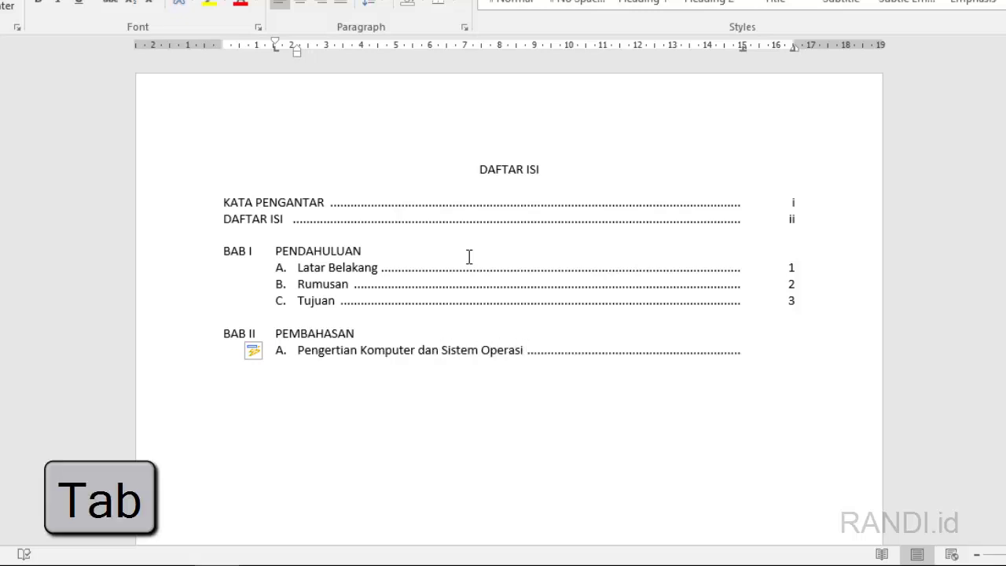
pyautogui.write('4')
pyautogui.press('Return')
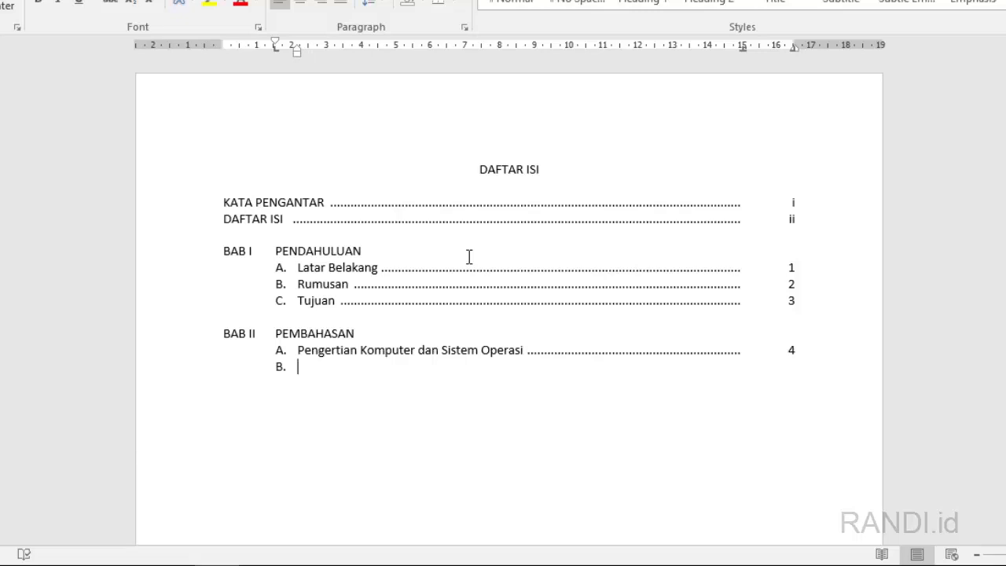
pyautogui.write('software dan ')
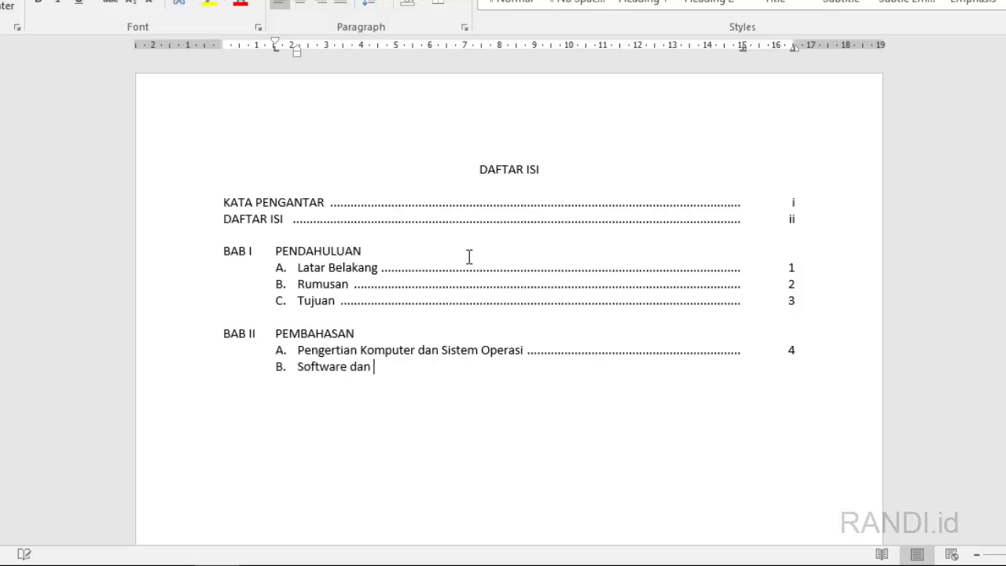
pyautogui.write('hardw')
pyautogui.write('re')
pyautogui.press('Tab')
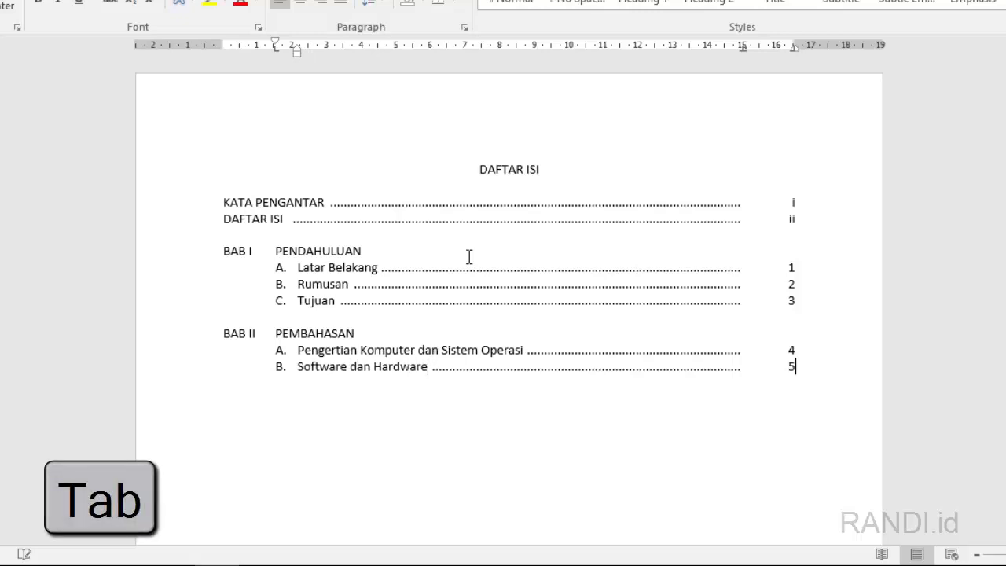
pyautogui.press('Return')
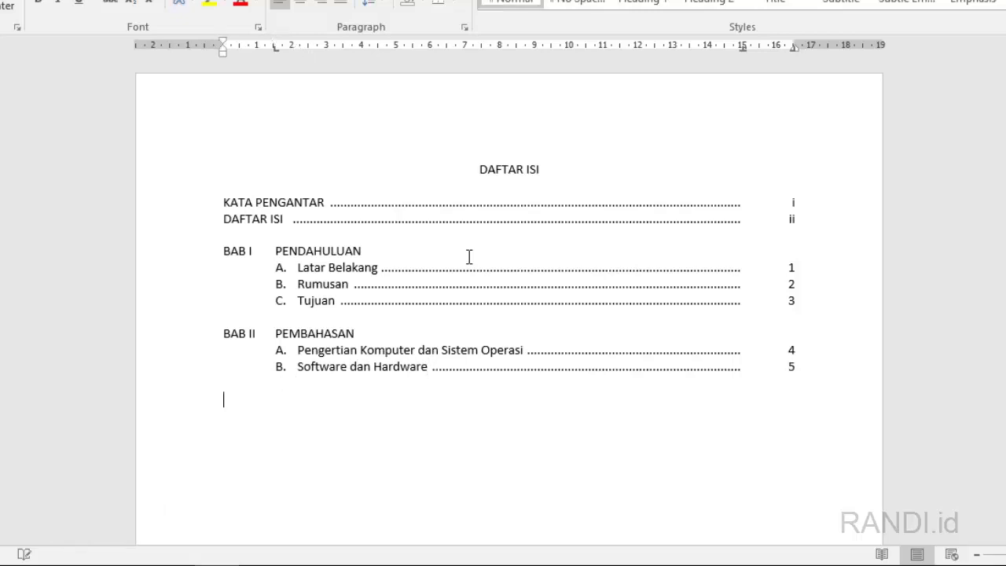
# Step: Type 'BAB III PENUTUP' and 'A. Kesimpulan' with a dotted leader to page 6
pyautogui.write('BAB III ')
pyautogui.write('PENUTUP')
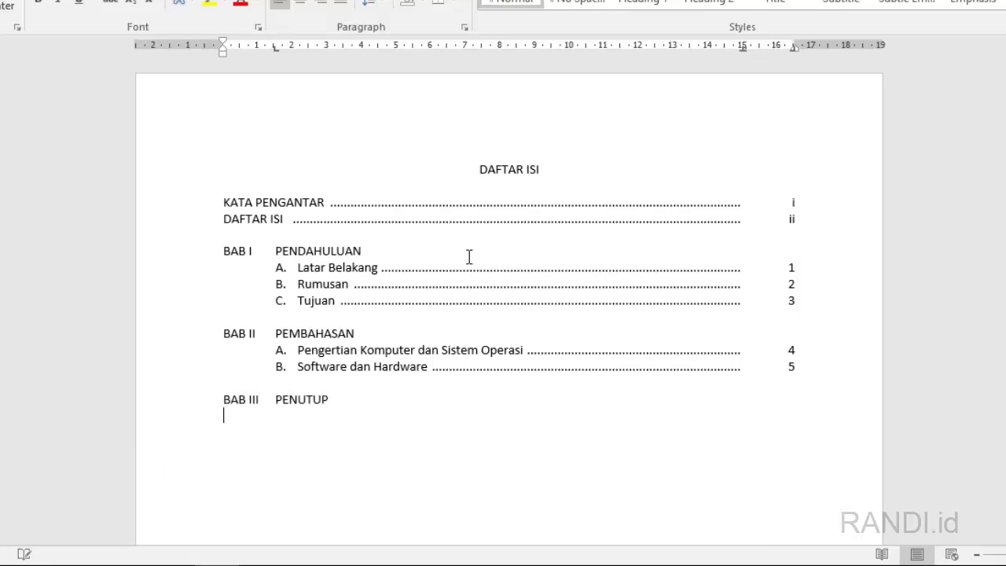
pyautogui.write(' A. K')
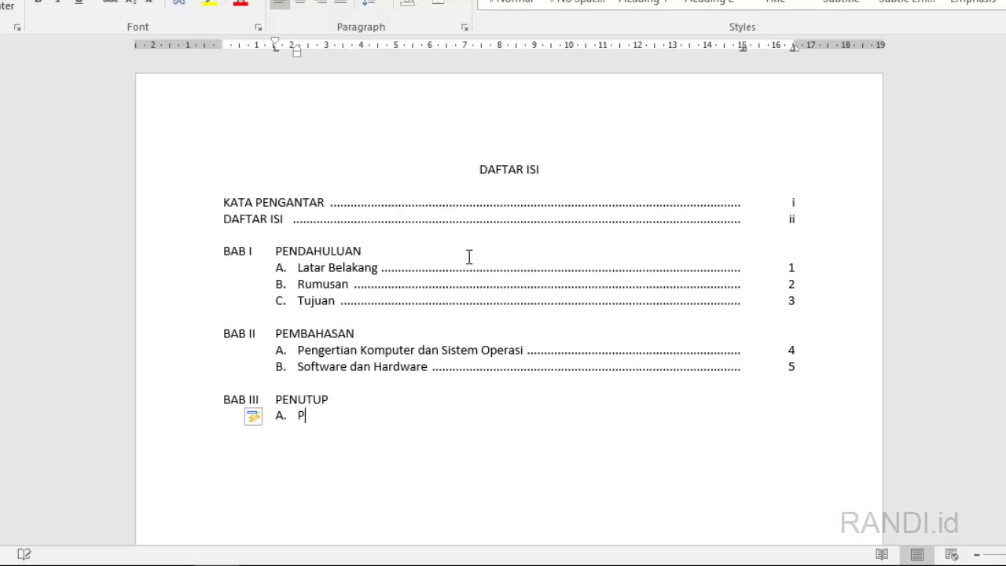
pyautogui.write('esim')
pyautogui.write('pulan')
pyautogui.press('Tab')
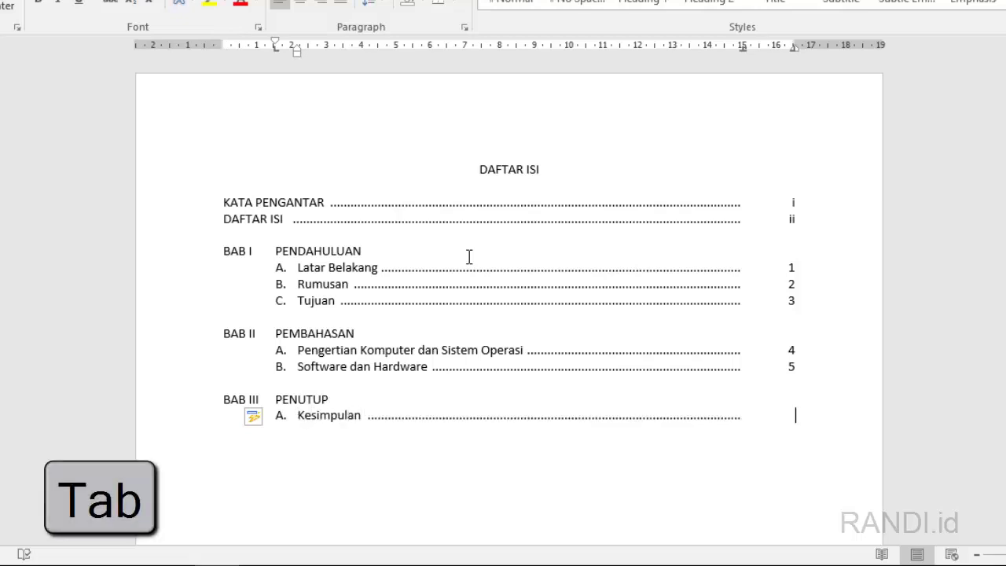
pyautogui.write('6')
pyautogui.press('Return')
# Step: Add 'B. Kritik dan Saran' with a dotted leader to page 7, then a 'DAFTAR PUSTAKA' line
pyautogui.write('kritik')
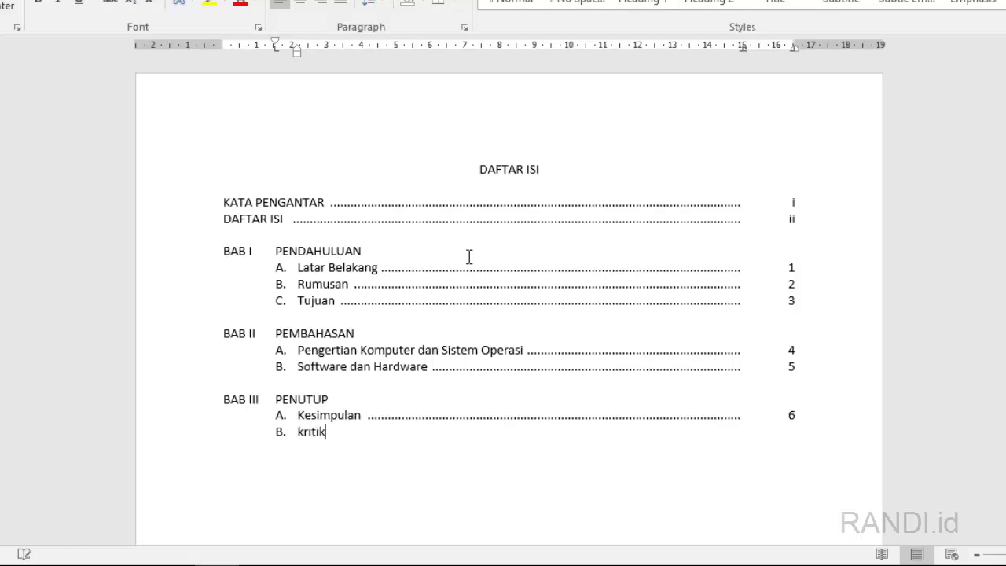
pyautogui.write(' dan Saran')
pyautogui.press('Tab')
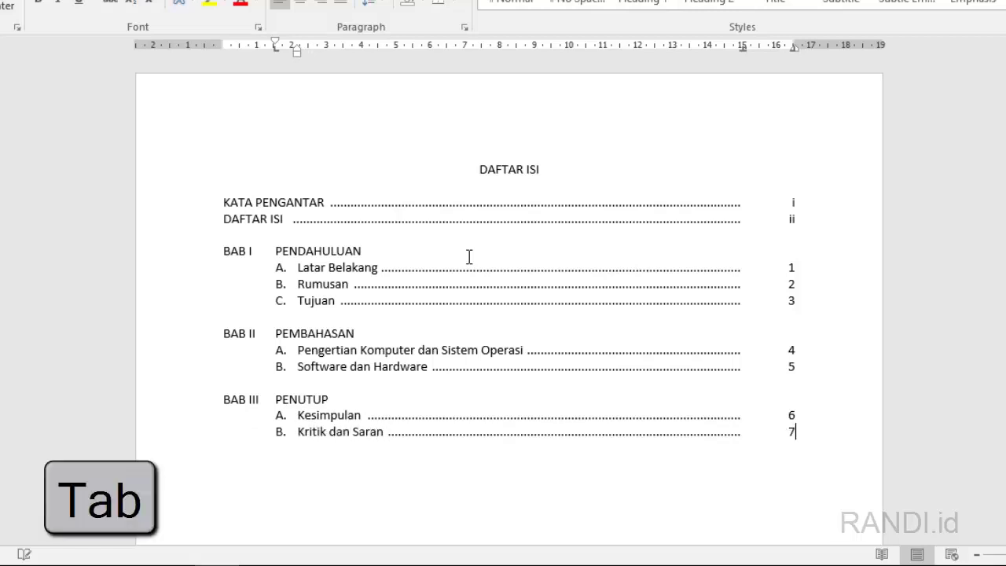
pyautogui.press('Return')
pyautogui.press('Return')
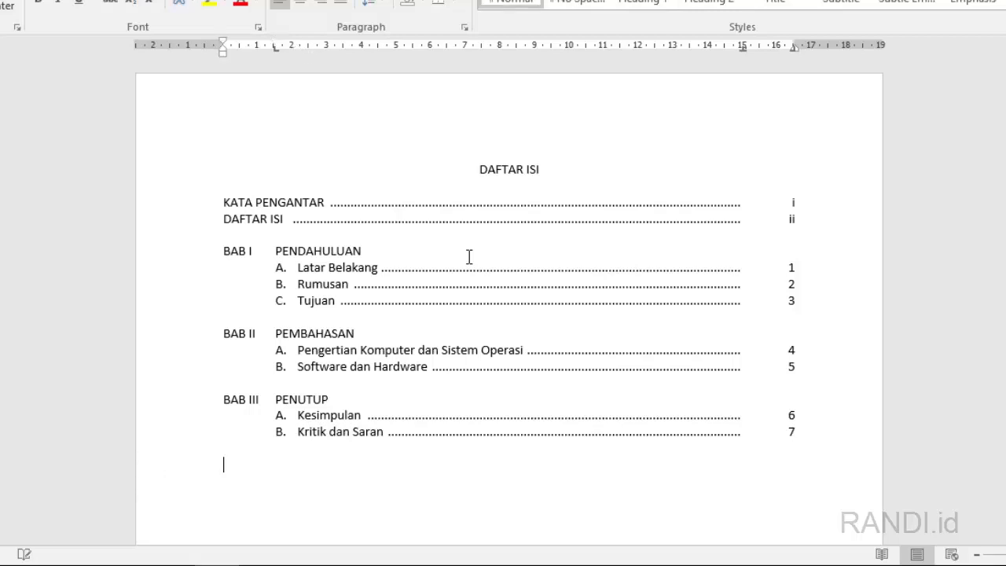
pyautogui.write('DAFTAR PUSTAKA')
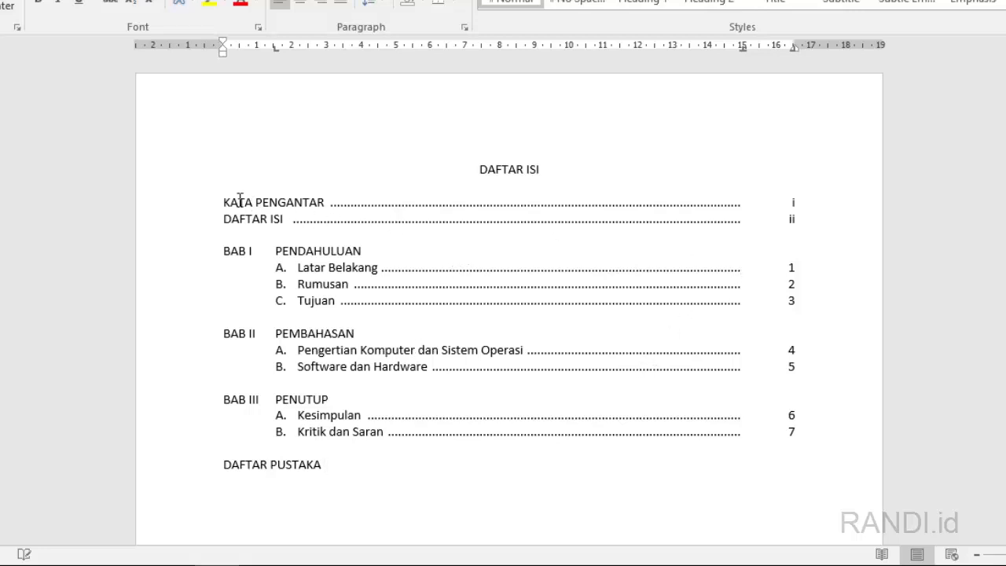
pyautogui.moveTo(223, 202); pyautogui.dragTo(388, 467)
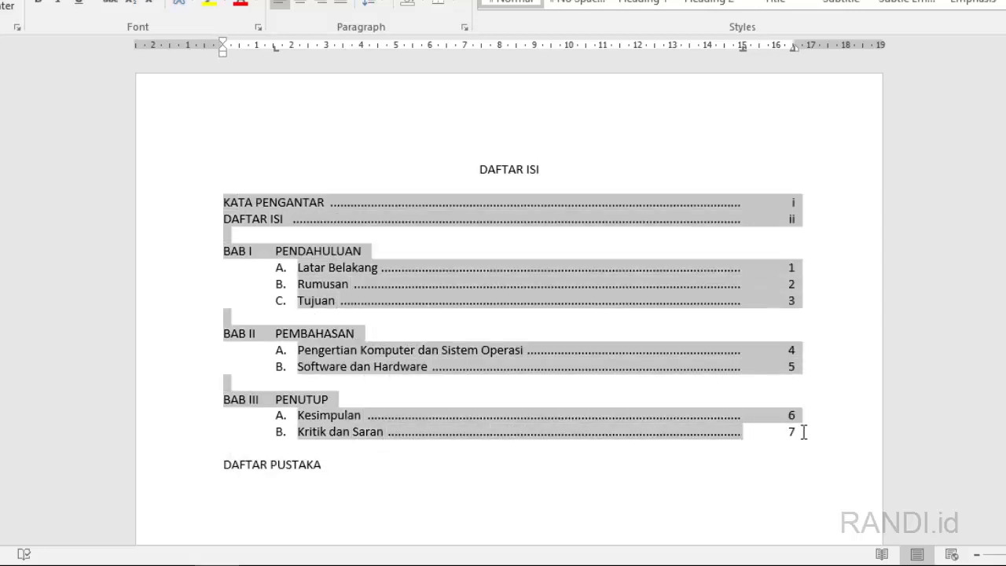
pyautogui.moveTo(388, 467); pyautogui.dragTo(831, 435)
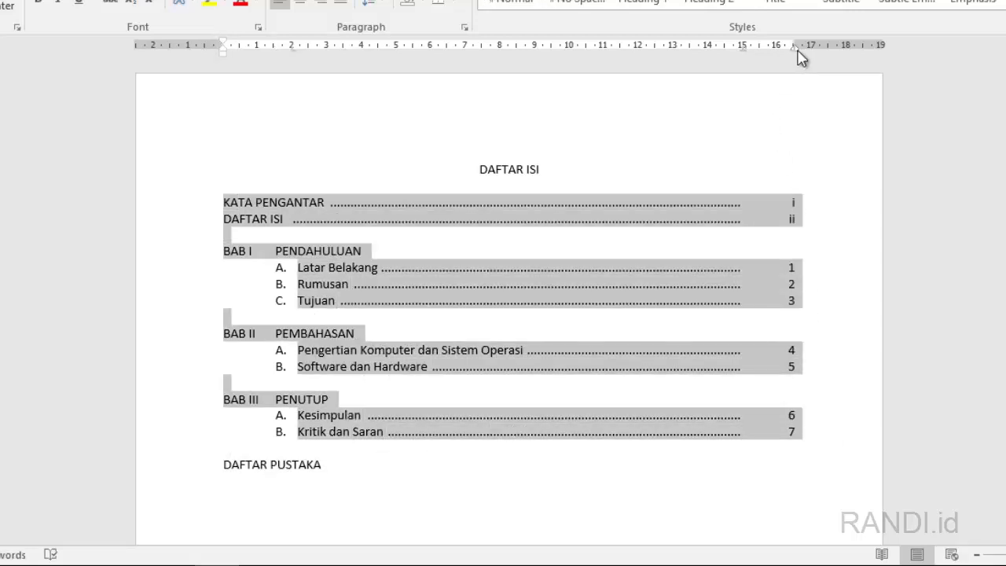
pyautogui.moveTo(794, 48)
pyautogui.mouseDown()
pyautogui.moveTo(766, 71)
pyautogui.moveTo(795, 55)
pyautogui.mouseUp()
pyautogui.click(370, 209)
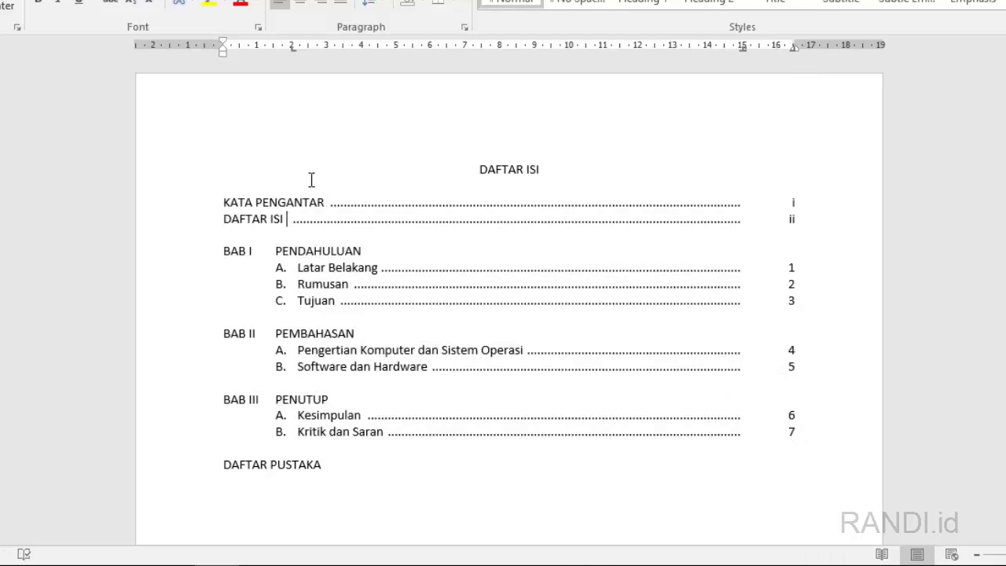
pyautogui.moveTo(293, 224); pyautogui.dragTo(284, 227)
pyautogui.click(300, 221)
pyautogui.moveTo(291, 49)
pyautogui.mouseDown()
pyautogui.moveTo(280, 51)
pyautogui.moveTo(293, 58)
pyautogui.mouseUp()
pyautogui.click(532, 361)
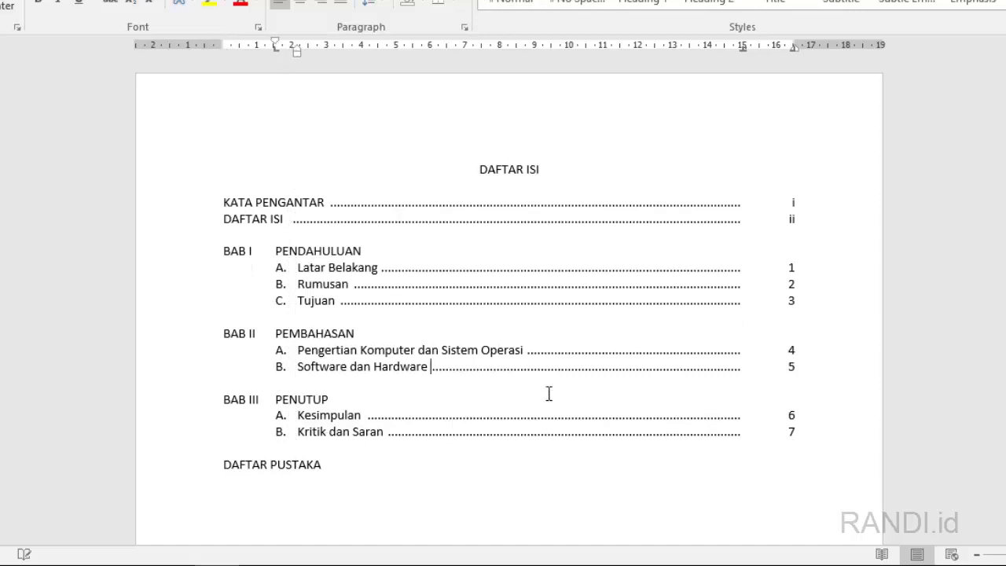
# Step: Apply bold to the 'DAFTAR ISI' heading line at the top of the page
pyautogui.tripleClick(530, 164)
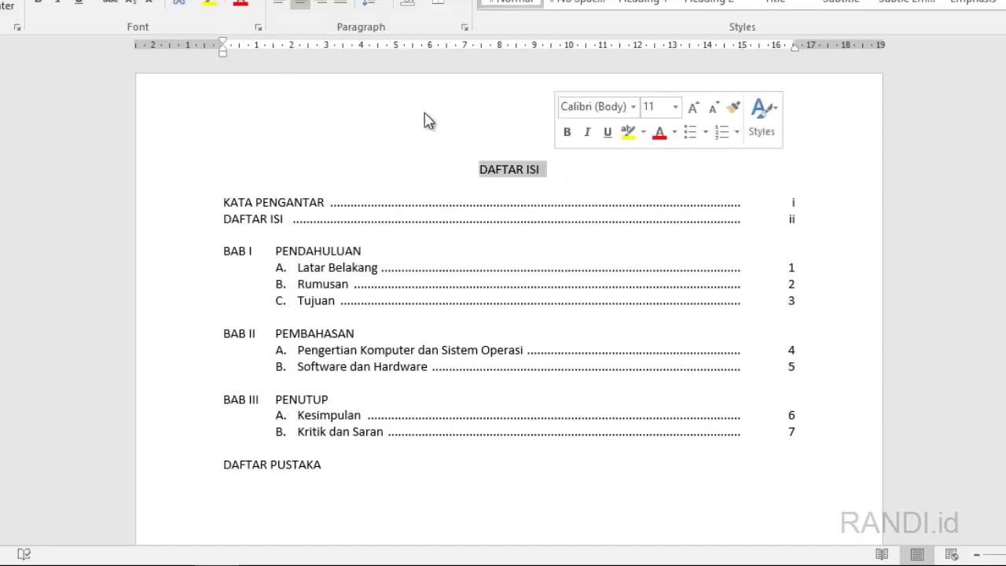
pyautogui.click(37, 3)
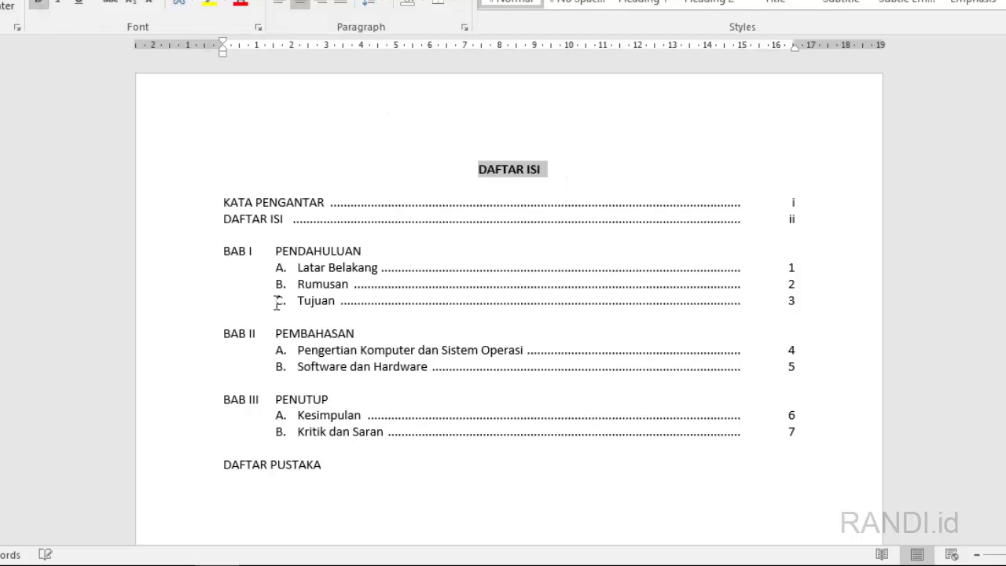
pyautogui.click(545, 495)
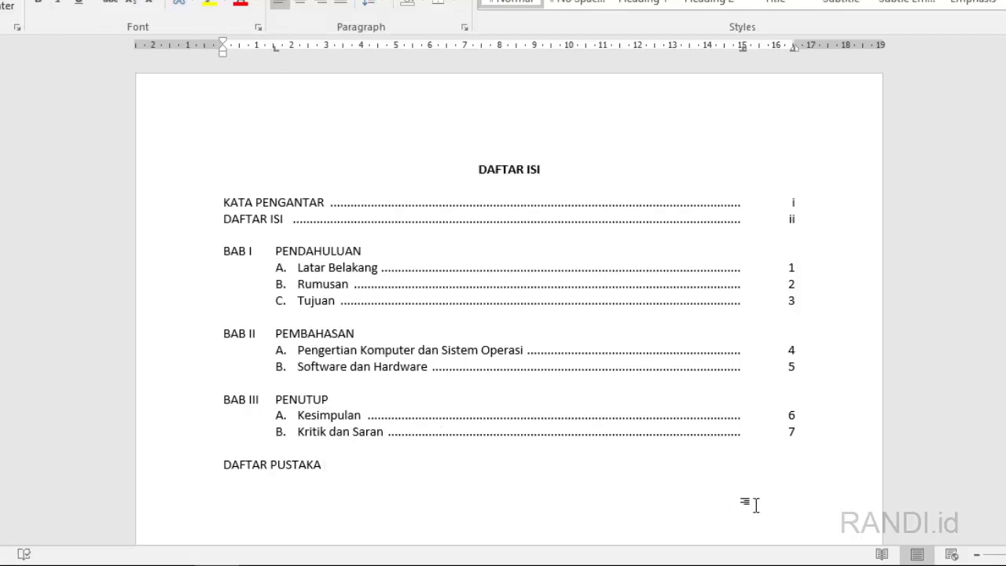